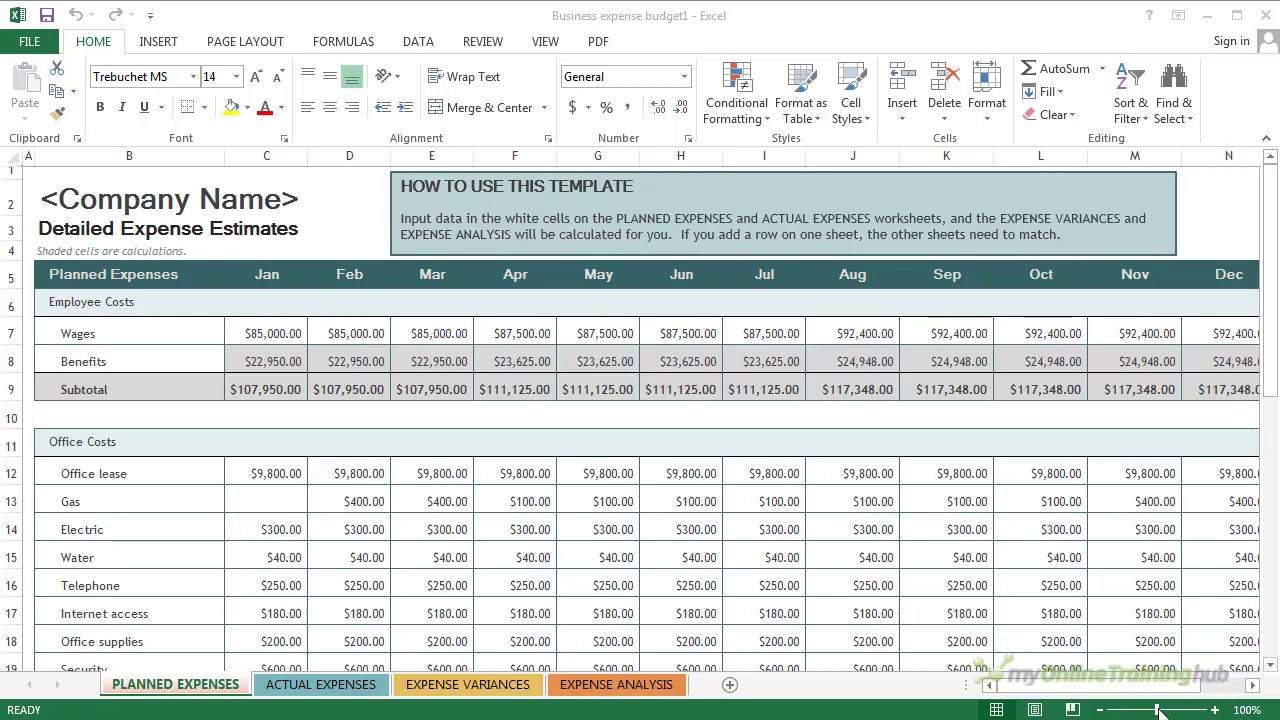
Zoom the PLANNED EXPENSES sheet out to 10%, in to 400%, and back to 100%.
{"action": "left_click", "coordinate": [1158, 710]}
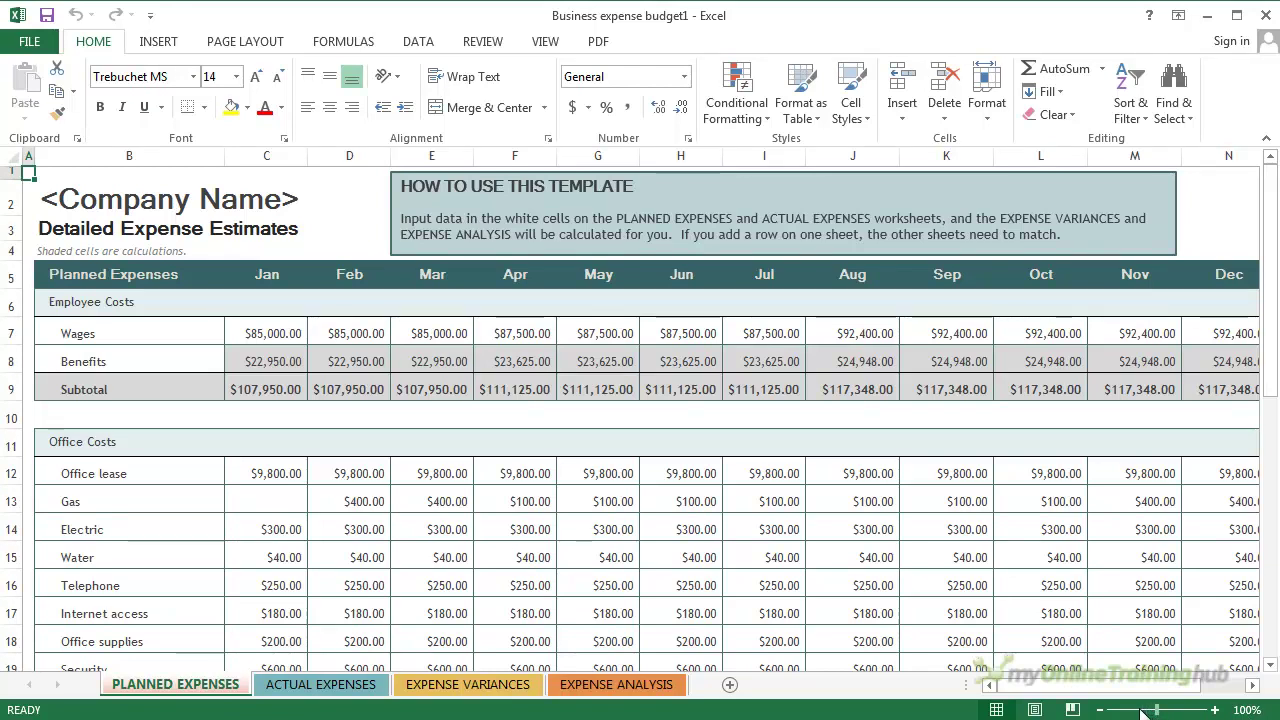
{"action": "left_click_drag", "start_coordinate": [1158, 710], "coordinate": [1109, 710]}
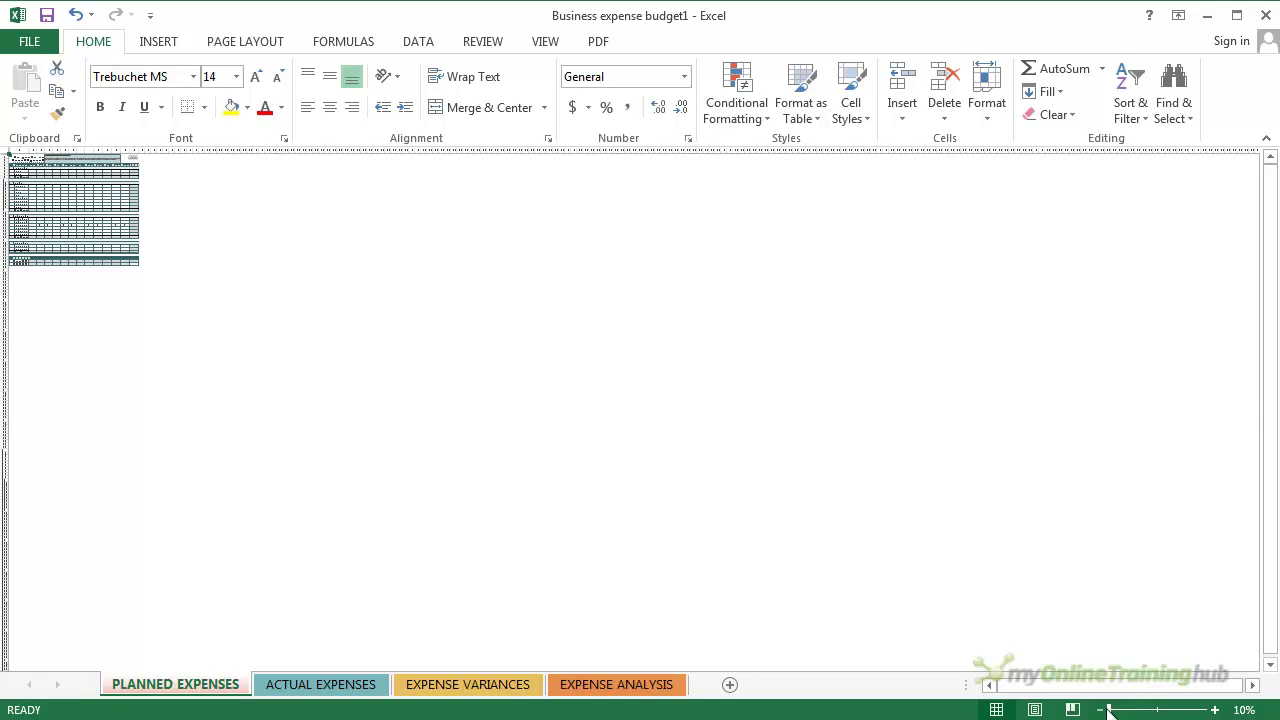
{"action": "left_click_drag", "start_coordinate": [1112, 710], "coordinate": [1222, 712]}
{"action": "left_click", "coordinate": [1214, 710]}
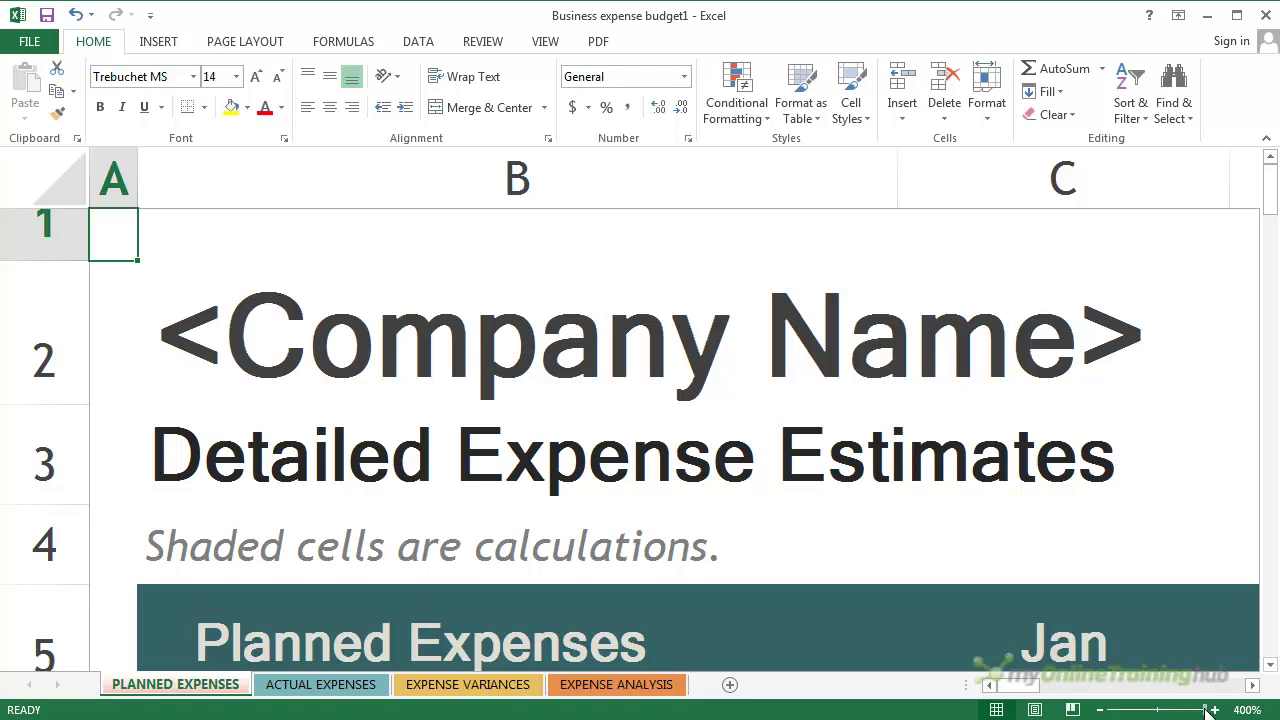
{"action": "left_click_drag", "start_coordinate": [1208, 710], "coordinate": [1160, 712]}
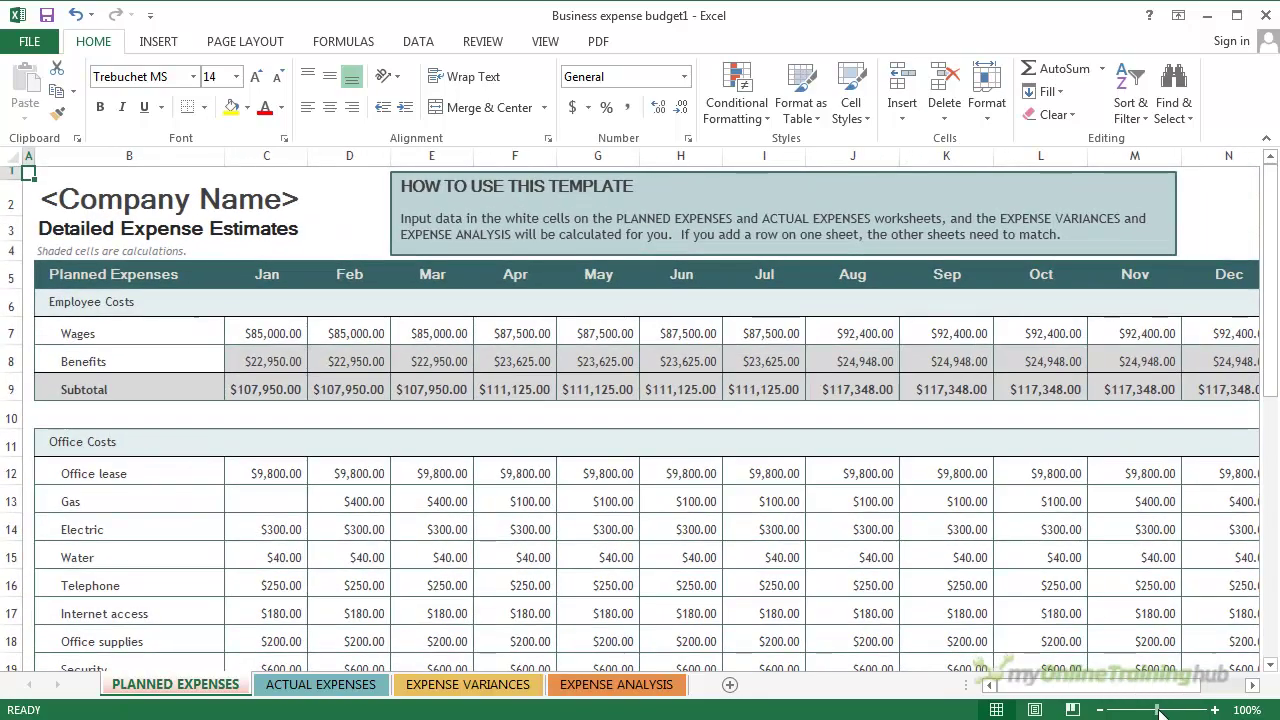
{"action": "mouse_move", "coordinate": [1158, 712]}
{"action": "left_mouse_down"}
{"action": "mouse_move", "coordinate": [1125, 711]}
{"action": "mouse_move", "coordinate": [1157, 712]}
{"action": "left_mouse_up"}
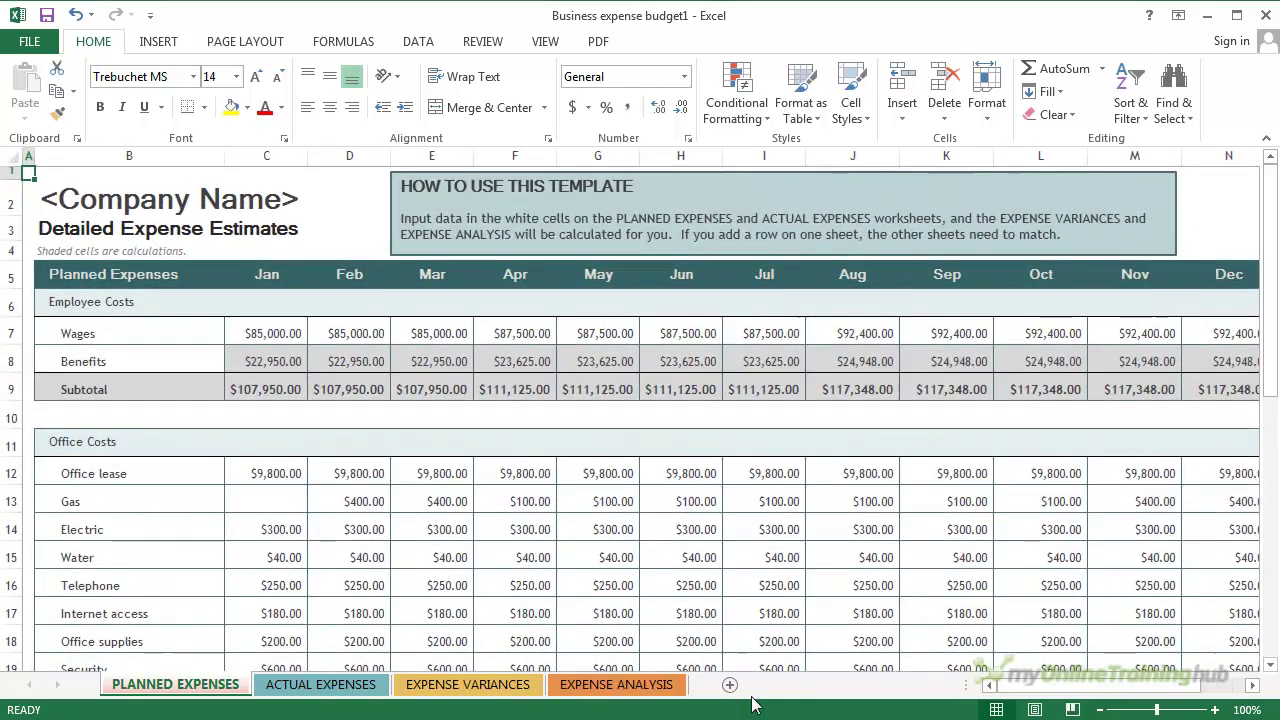
Zoom the ACTUAL EXPENSES sheet out to 50% and compare its view with the PLANNED EXPENSES sheet.
{"action": "left_click", "coordinate": [322, 694]}
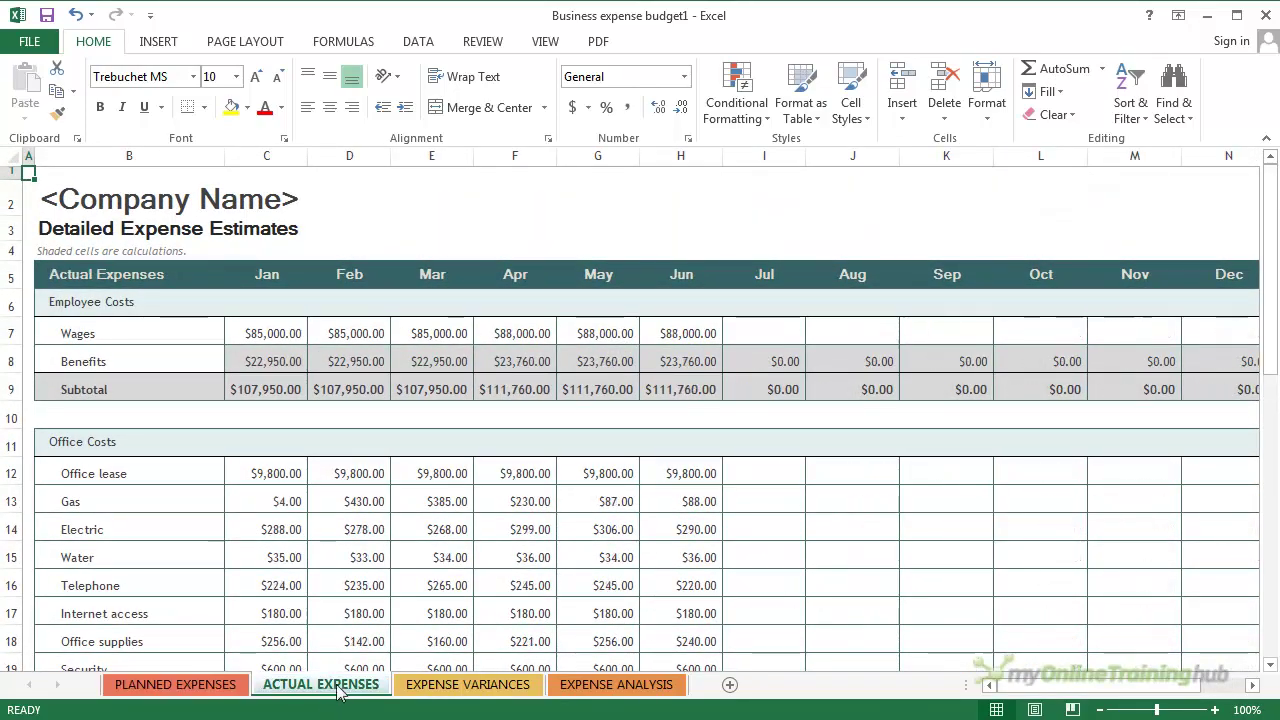
{"action": "left_click_drag", "start_coordinate": [1157, 711], "coordinate": [1130, 711]}
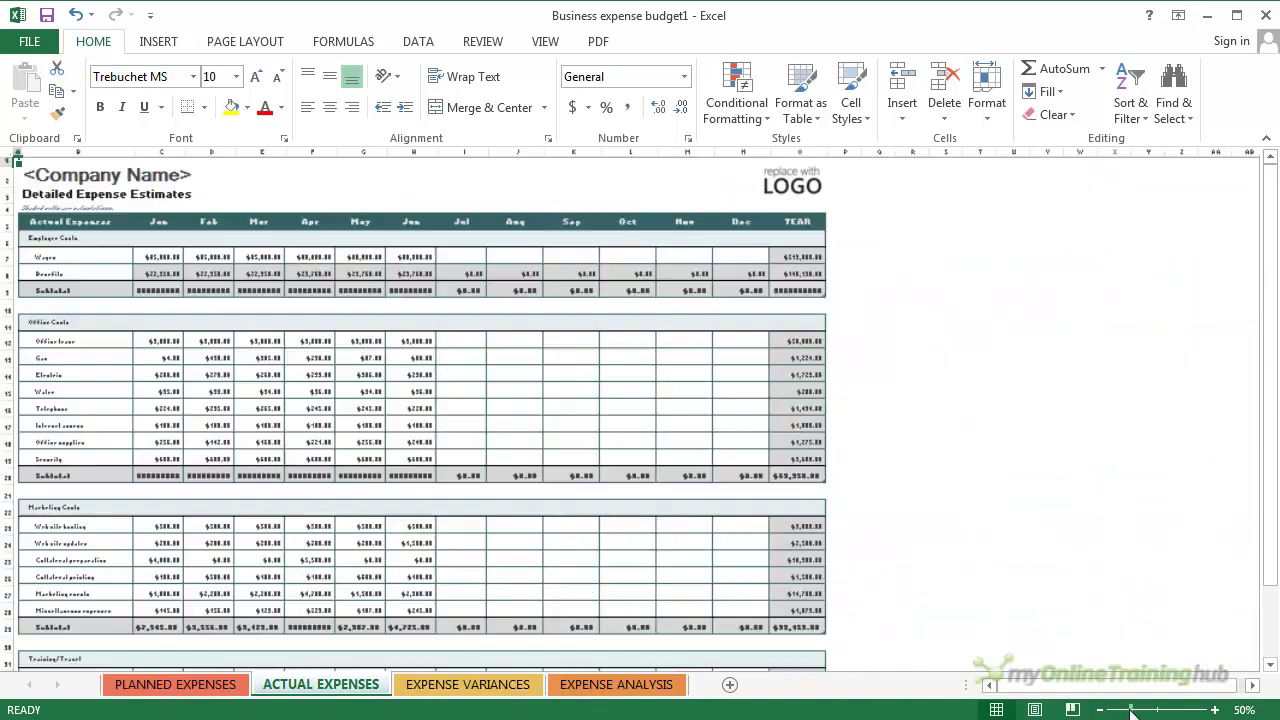
{"action": "left_click", "coordinate": [175, 685]}
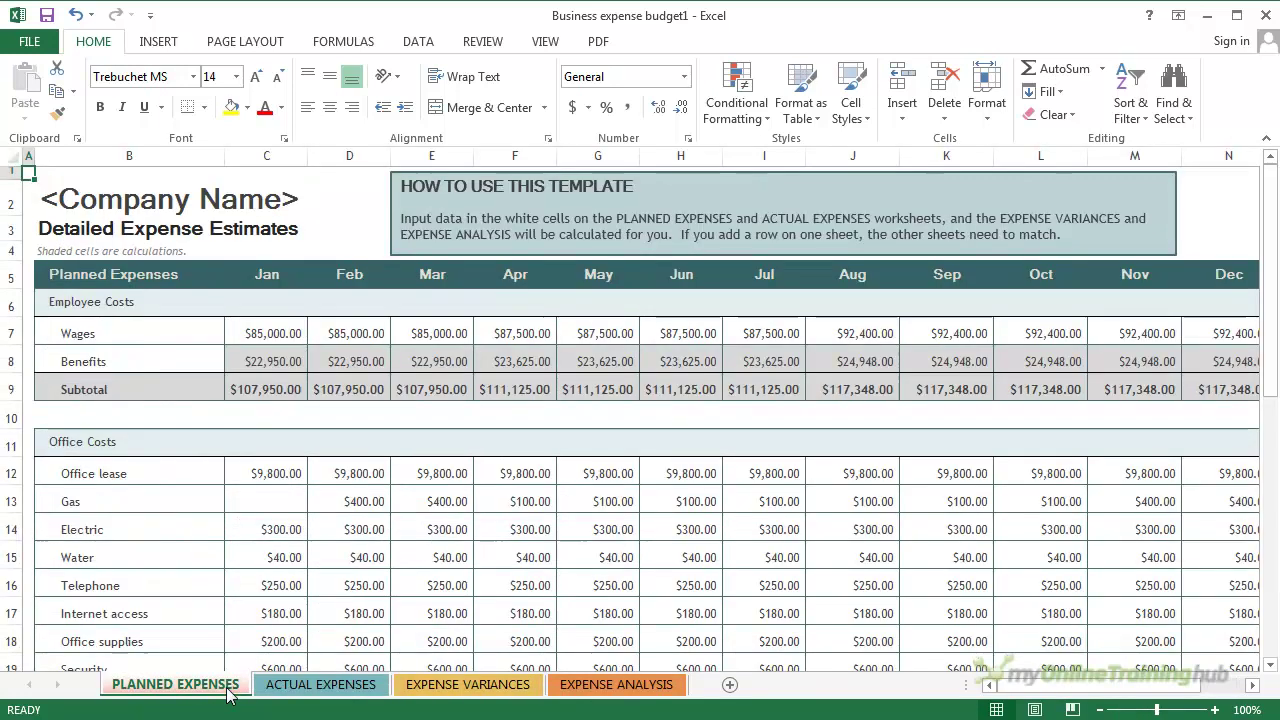
{"action": "left_click", "coordinate": [300, 692]}
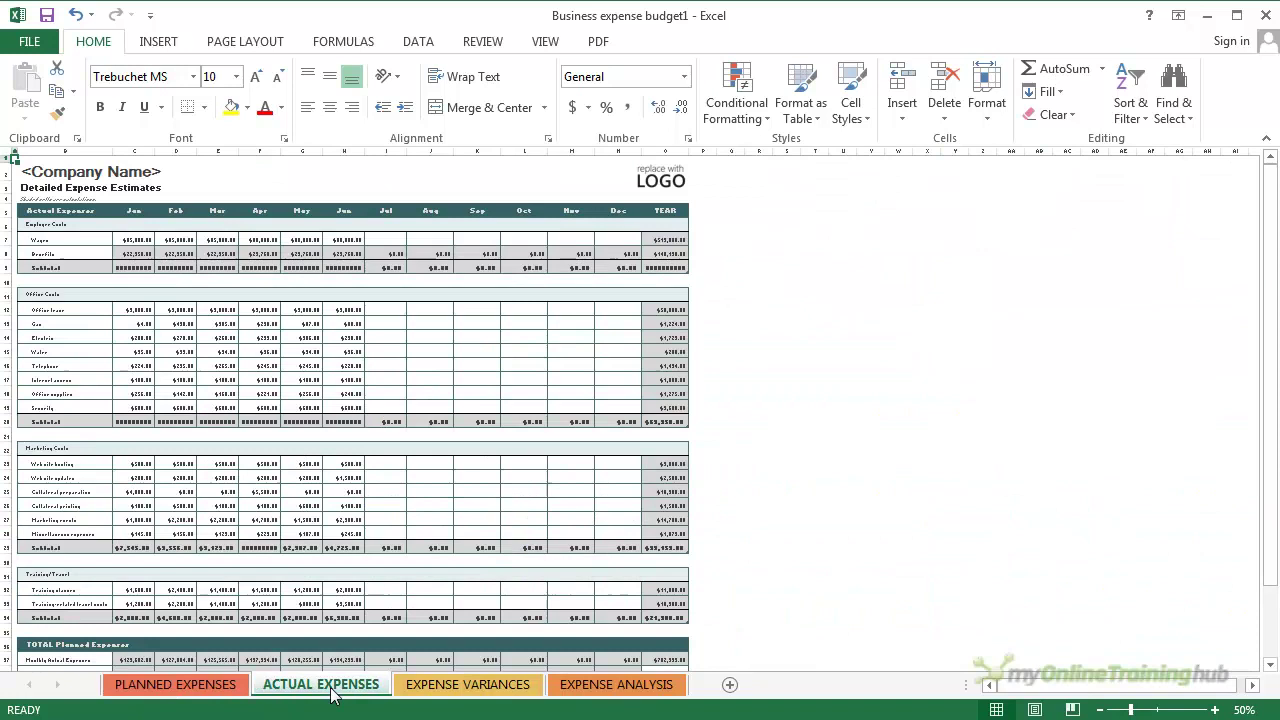
Zoom the EXPENSE VARIANCES sheet in to 190% and compare its view with the ACTUAL EXPENSES and PLANNED EXPENSES sheets.
{"action": "left_click", "coordinate": [428, 694]}
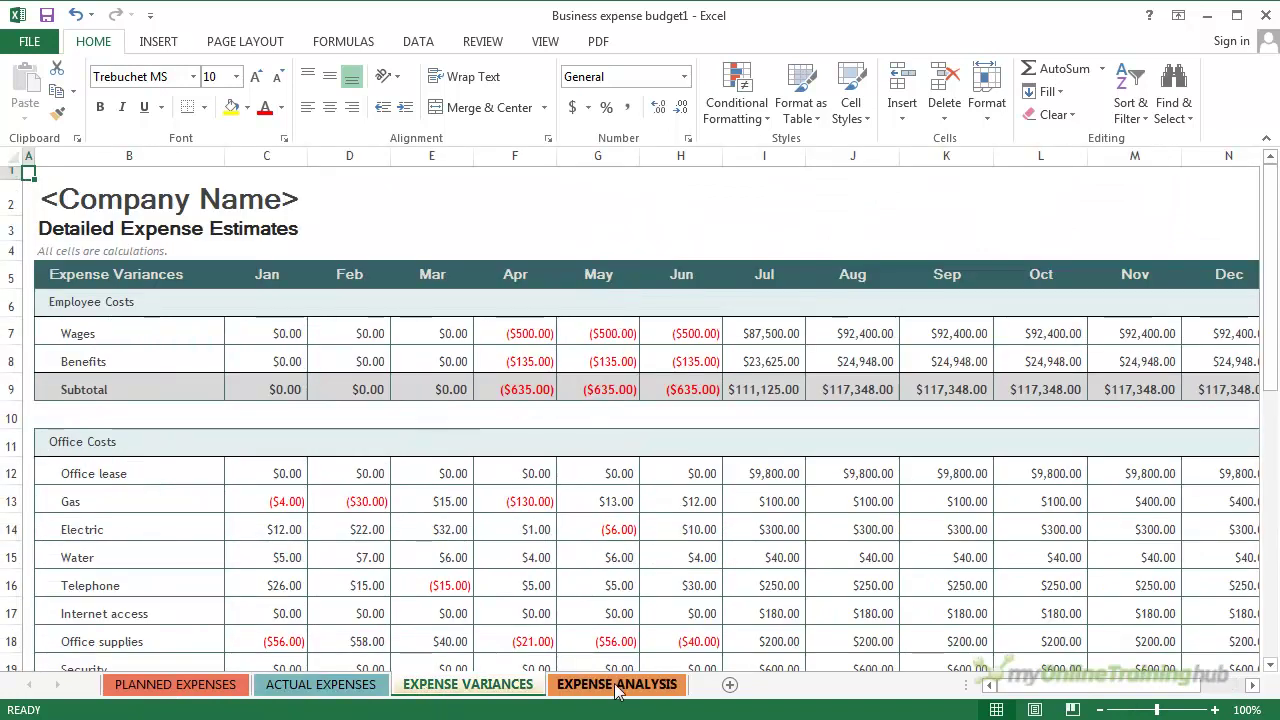
{"action": "left_click_drag", "start_coordinate": [1157, 710], "coordinate": [1171, 710]}
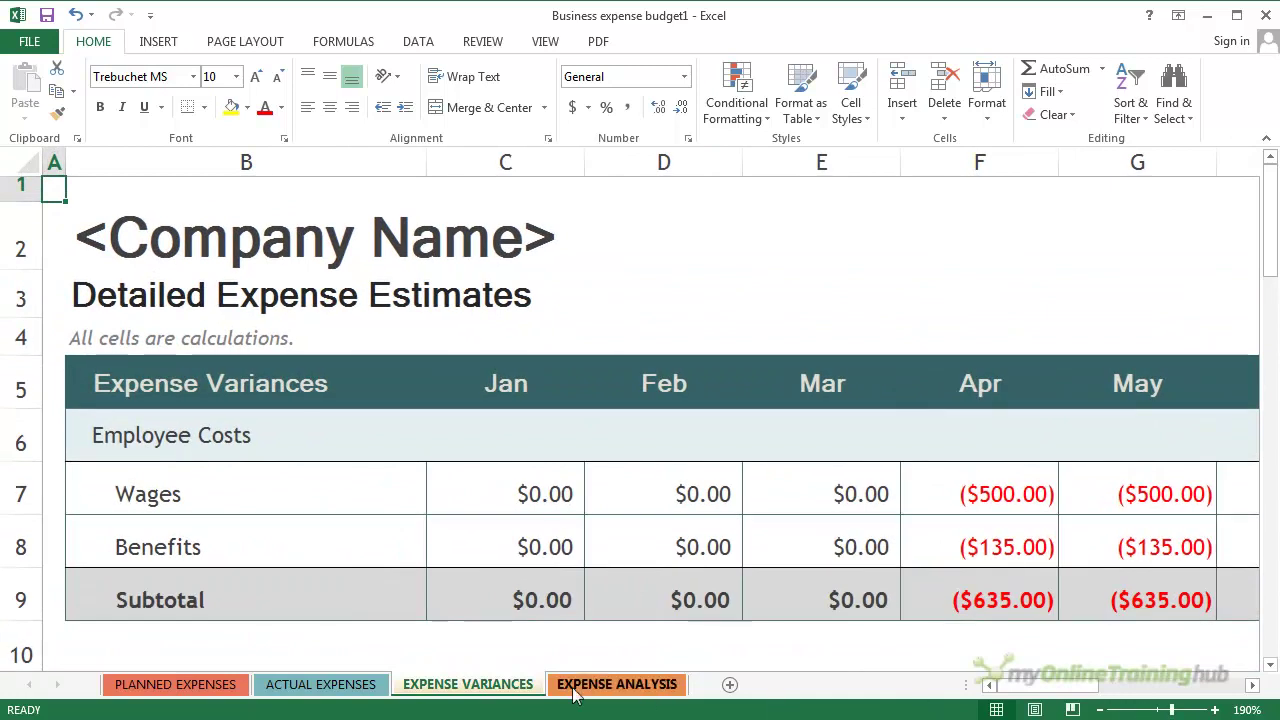
{"action": "left_click", "coordinate": [348, 692]}
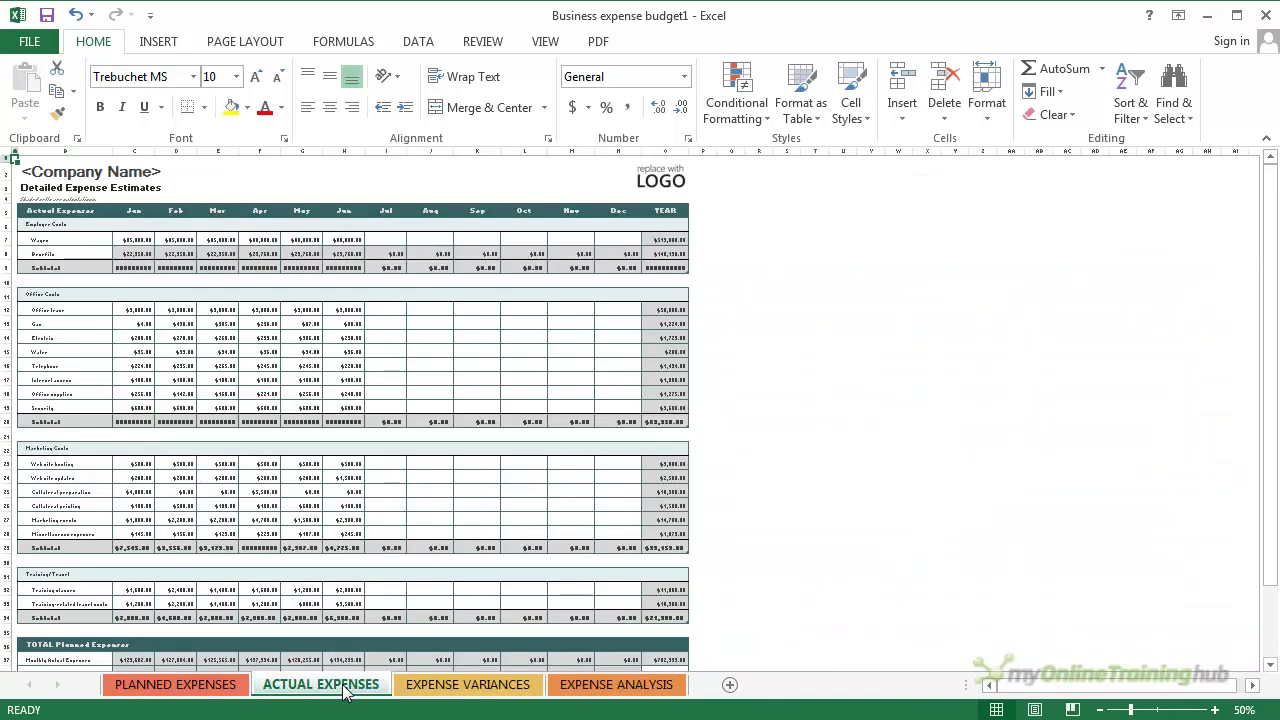
{"action": "left_click", "coordinate": [226, 684]}
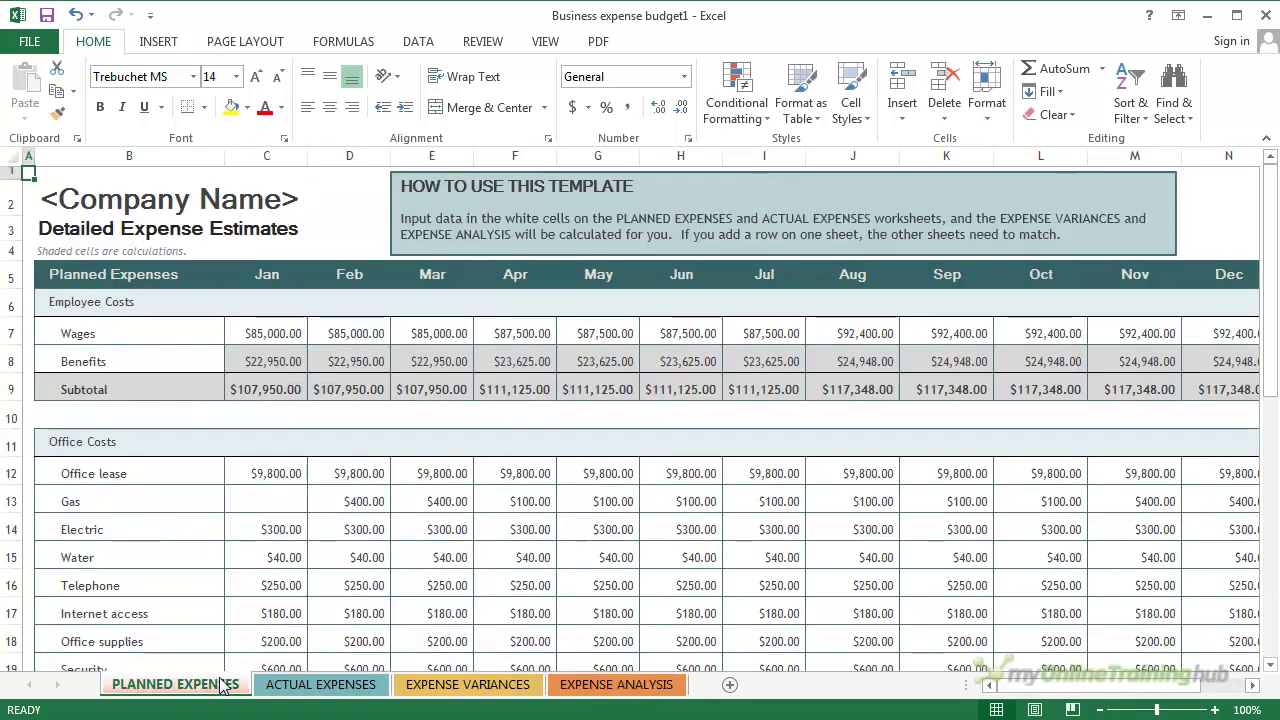
Set the EXPENSE ANALYSIS sheet's magnification to a custom 63%.
{"action": "left_click", "coordinate": [616, 684]}
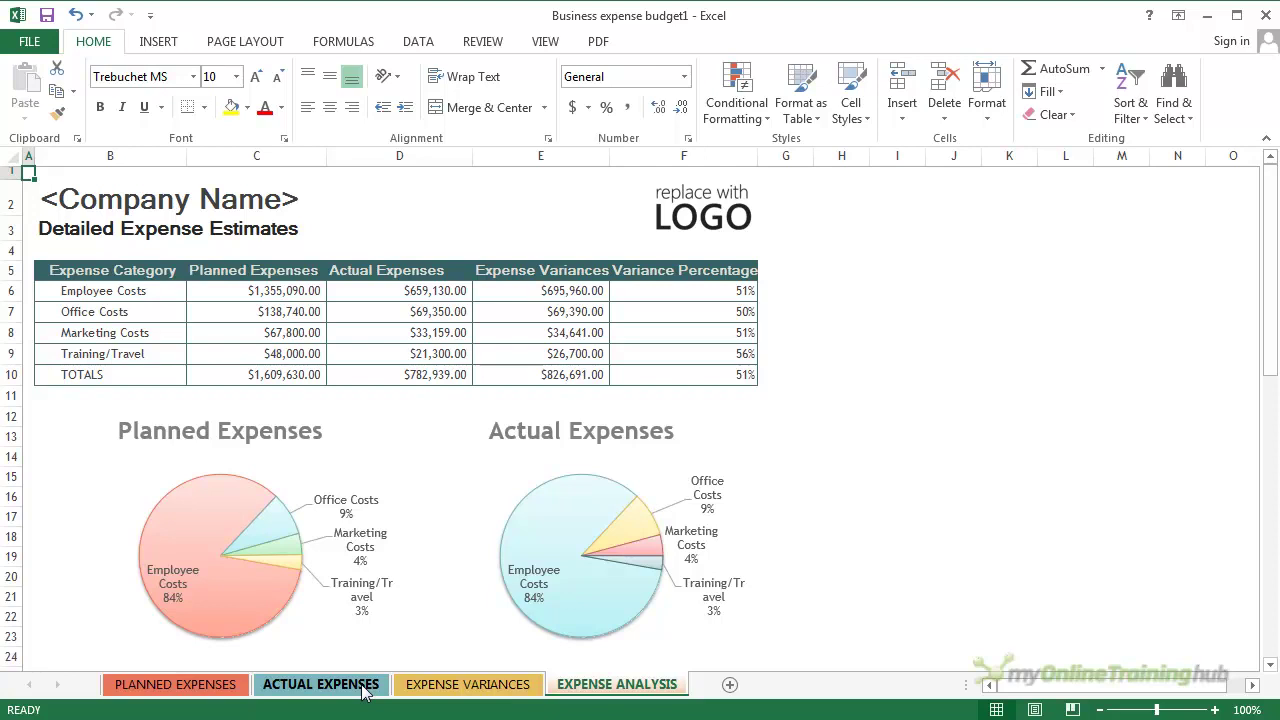
{"action": "left_click", "coordinate": [1247, 710]}
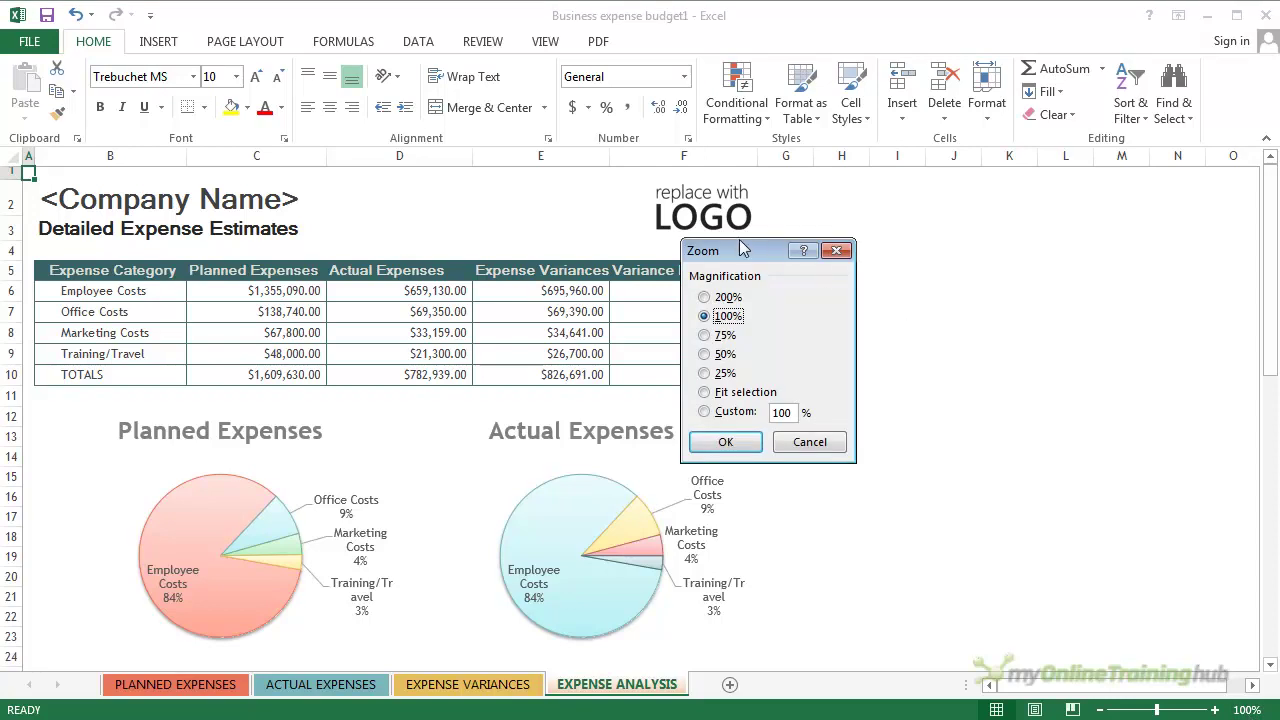
{"action": "left_click_drag", "start_coordinate": [755, 258], "coordinate": [777, 260]}
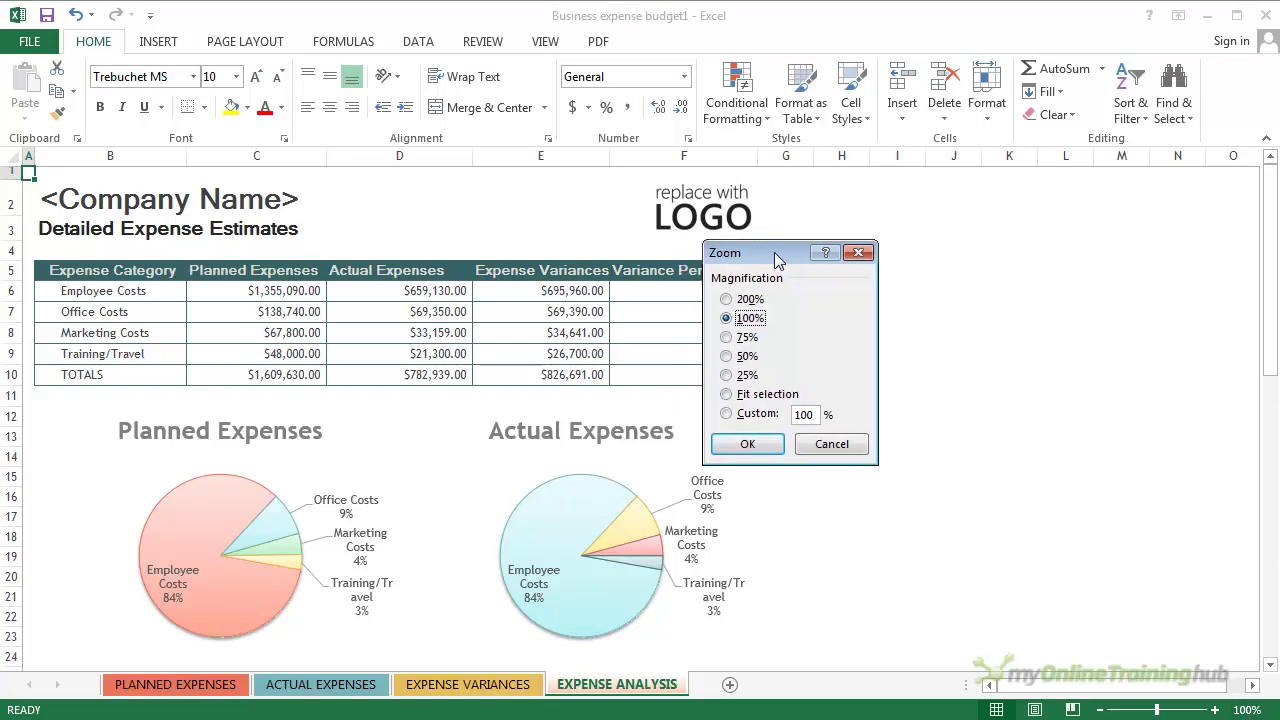
{"action": "left_click", "coordinate": [734, 301]}
{"action": "left_click", "coordinate": [736, 414]}
{"action": "type", "text": "63"}
{"action": "left_click", "coordinate": [757, 447]}
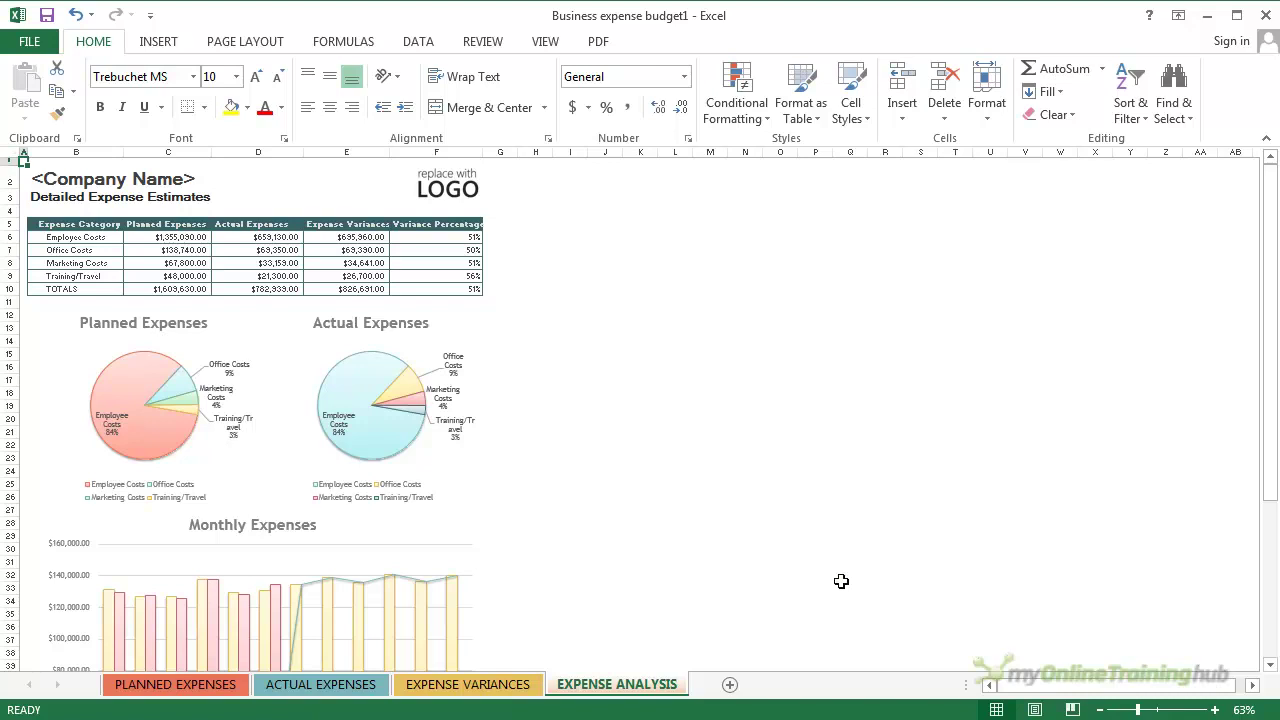
{"action": "left_click", "coordinate": [1243, 710]}
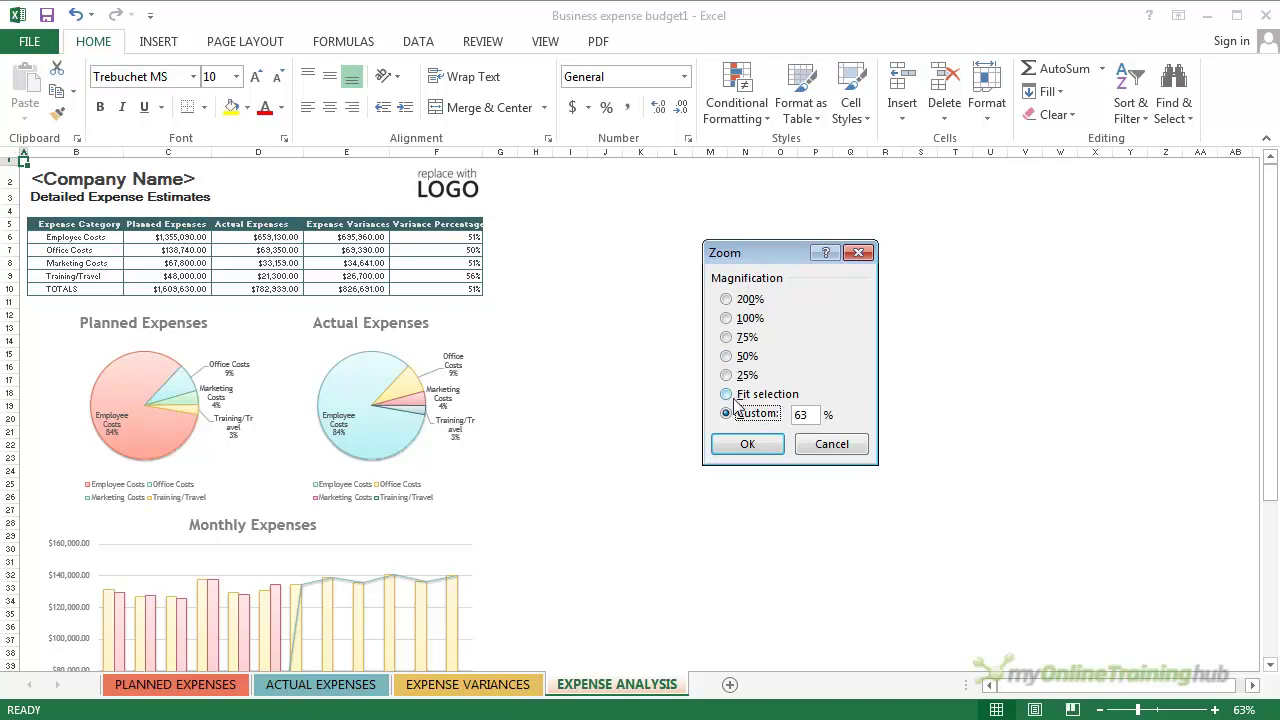
{"action": "left_click", "coordinate": [834, 446]}
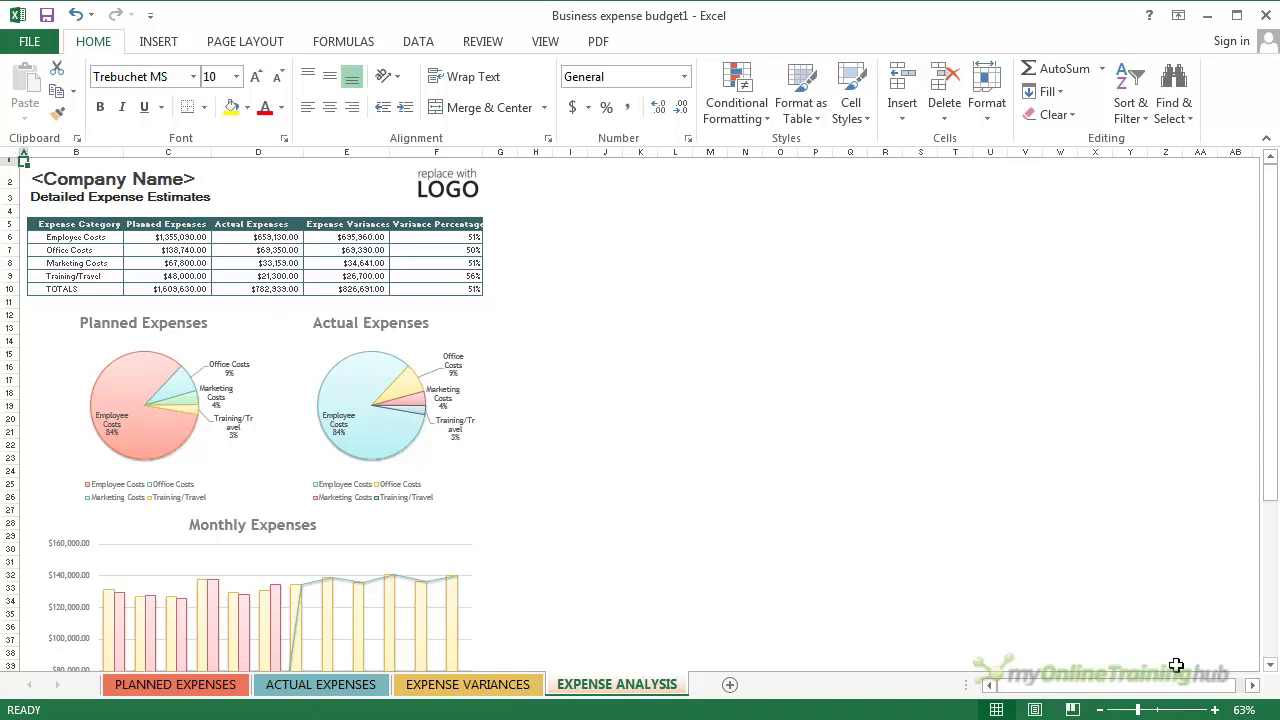
Increase the EXPENSE ANALYSIS sheet's zoom in 10% increments up to 120%.
{"action": "left_click", "coordinate": [1215, 710]}
{"action": "left_click", "coordinate": [1215, 710]}
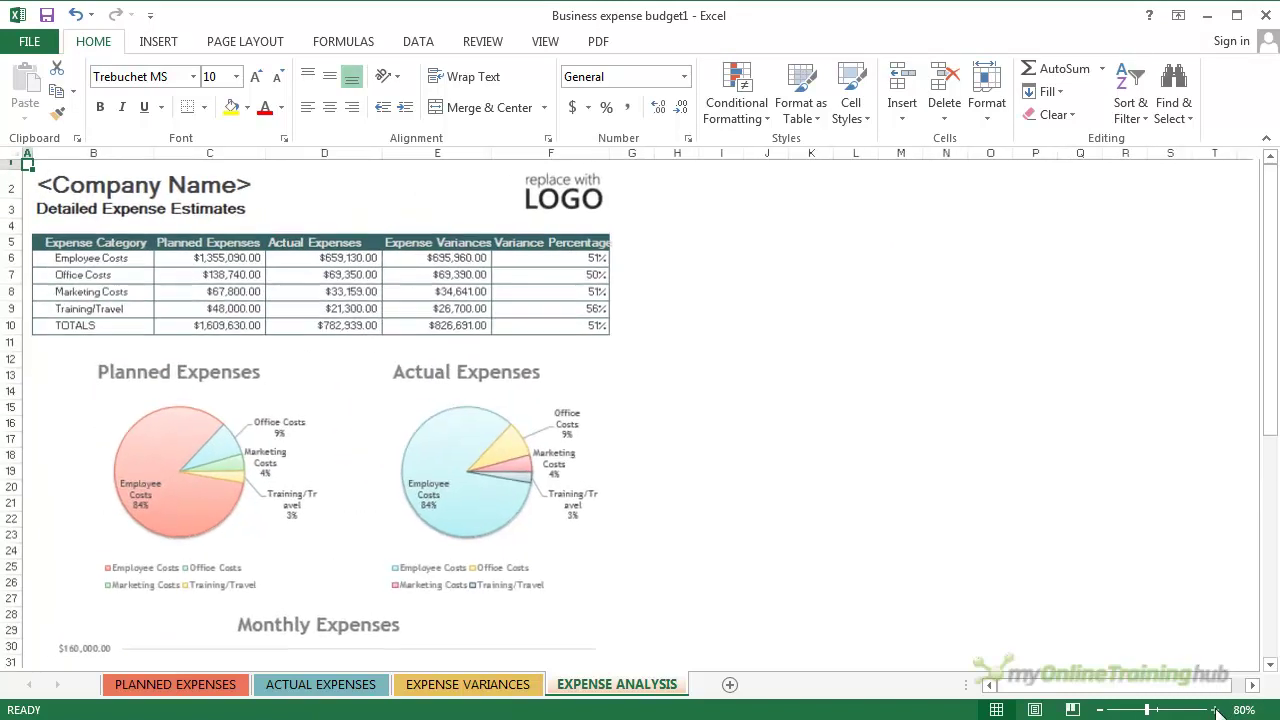
{"action": "left_click", "coordinate": [1215, 710]}
{"action": "left_click", "coordinate": [1215, 710]}
{"action": "left_click", "coordinate": [1215, 710]}
{"action": "left_click", "coordinate": [1215, 710]}
Fit the zoom of the EXPENSE ANALYSIS sheet to the selected range B2:F10, then deselect the range.
{"action": "left_click_drag", "start_coordinate": [55, 200], "coordinate": [790, 405]}
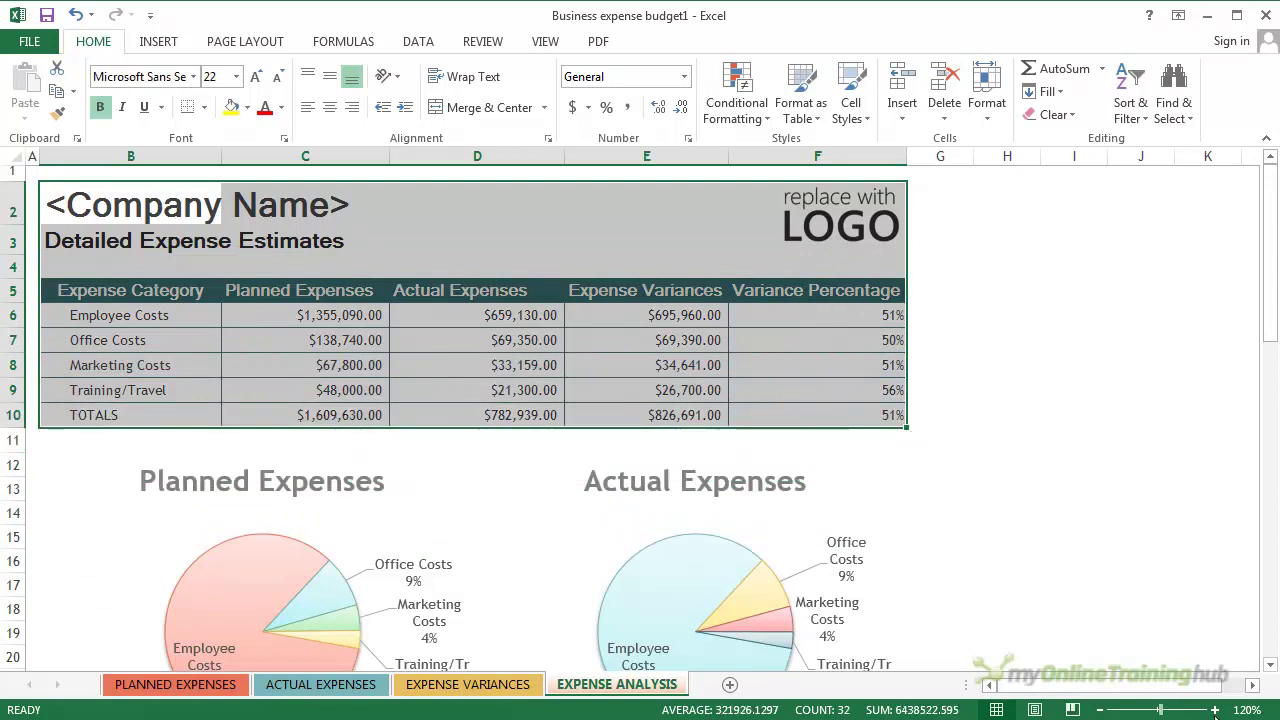
{"action": "left_click", "coordinate": [1245, 710]}
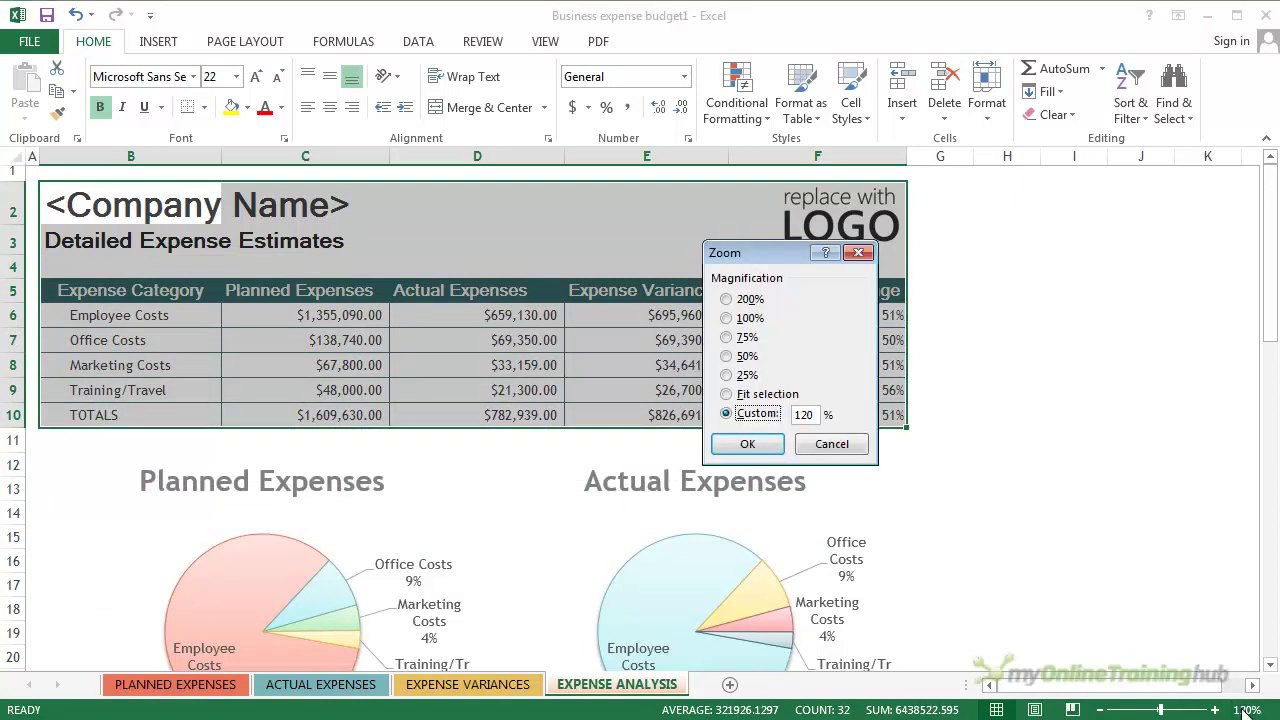
{"action": "left_click", "coordinate": [727, 395]}
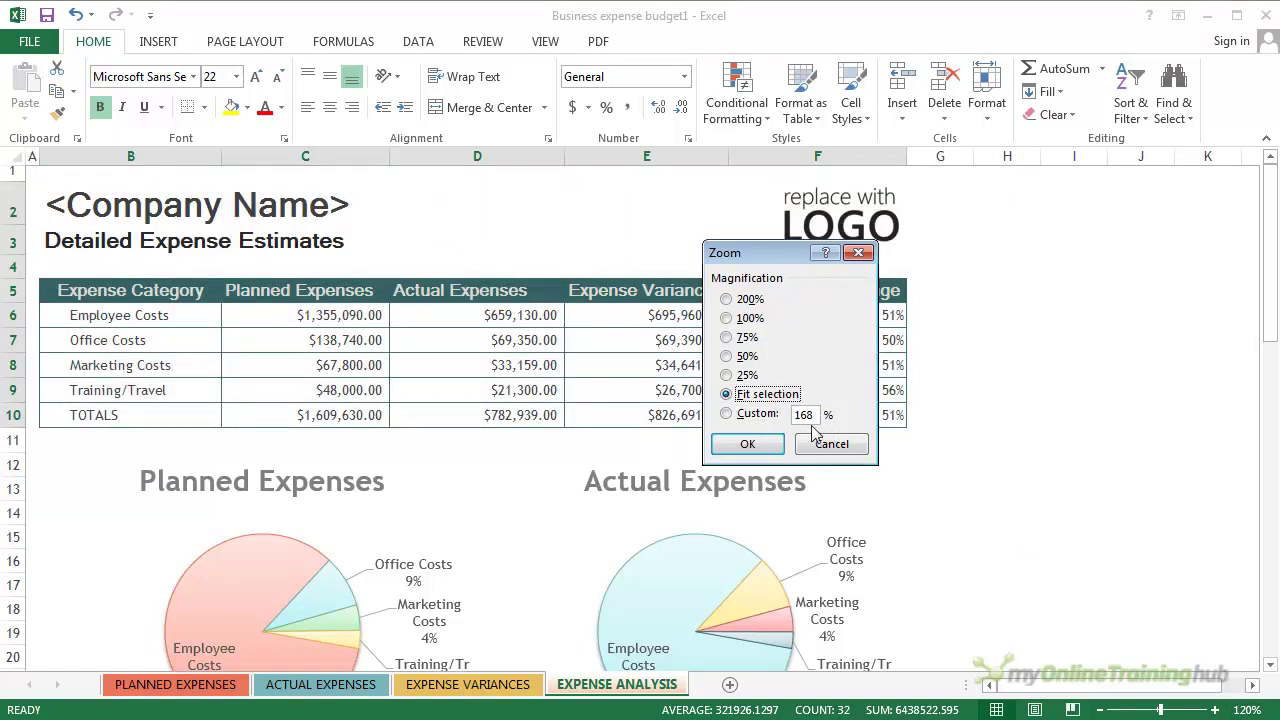
{"action": "left_click", "coordinate": [748, 444]}
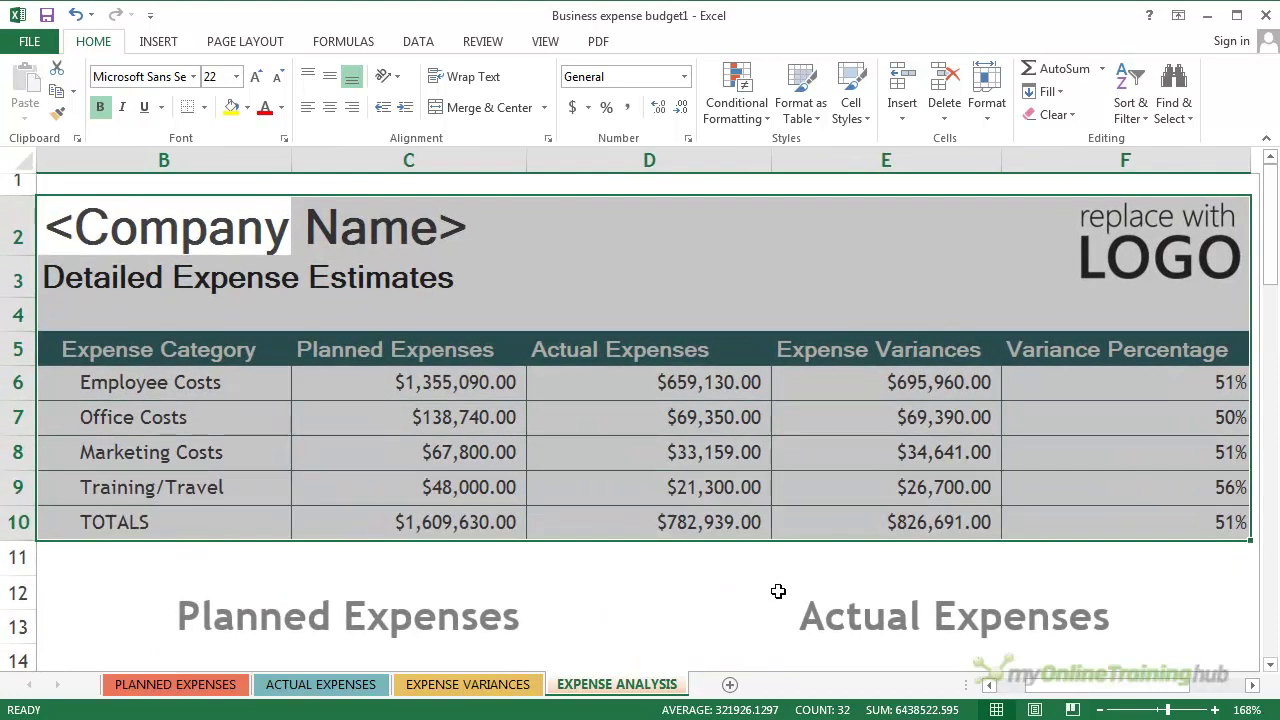
{"action": "left_click", "coordinate": [778, 591]}
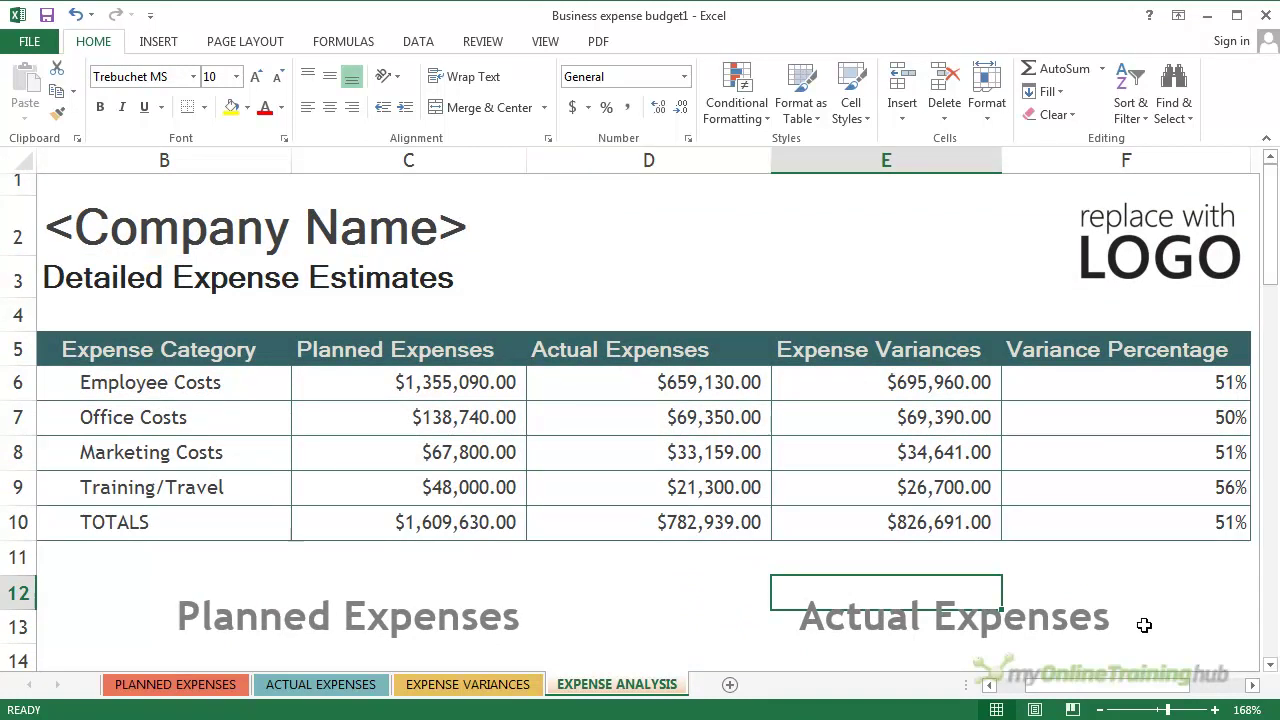
Reset the EXPENSE ANALYSIS sheet's zoom to 100%.
{"action": "left_click", "coordinate": [545, 45]}
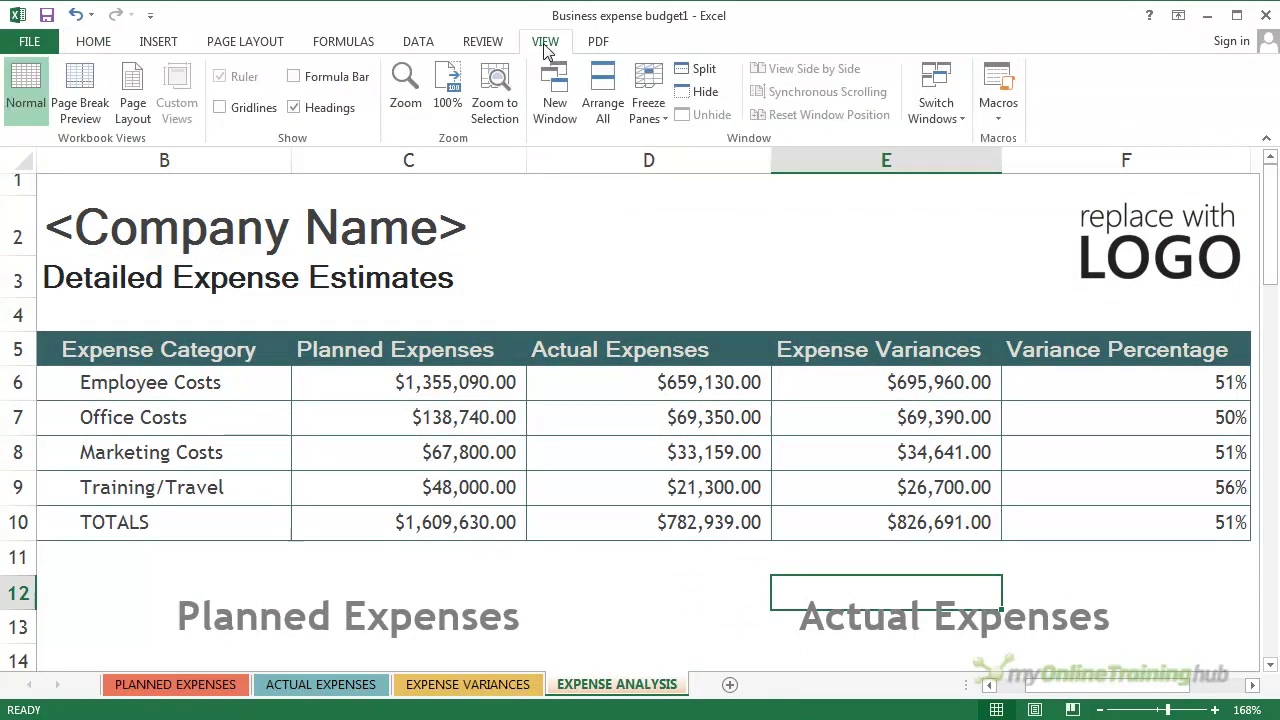
{"action": "left_click", "coordinate": [407, 100]}
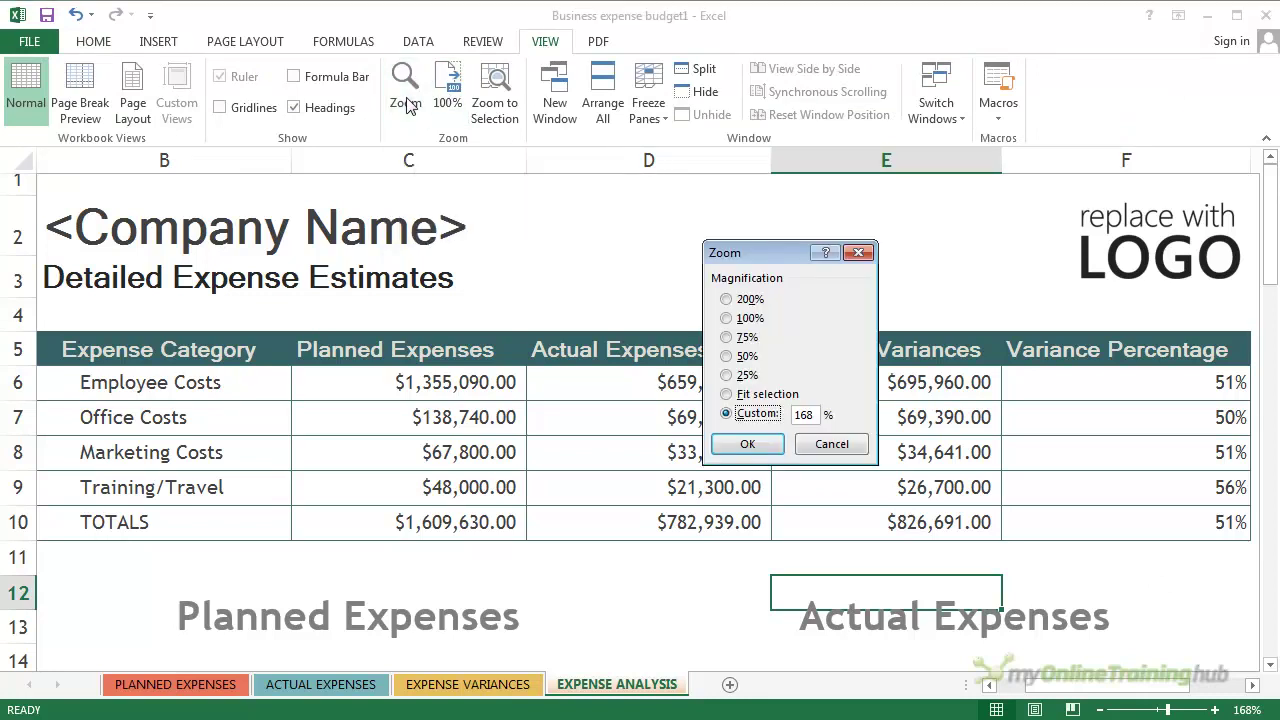
{"action": "left_click", "coordinate": [855, 253]}
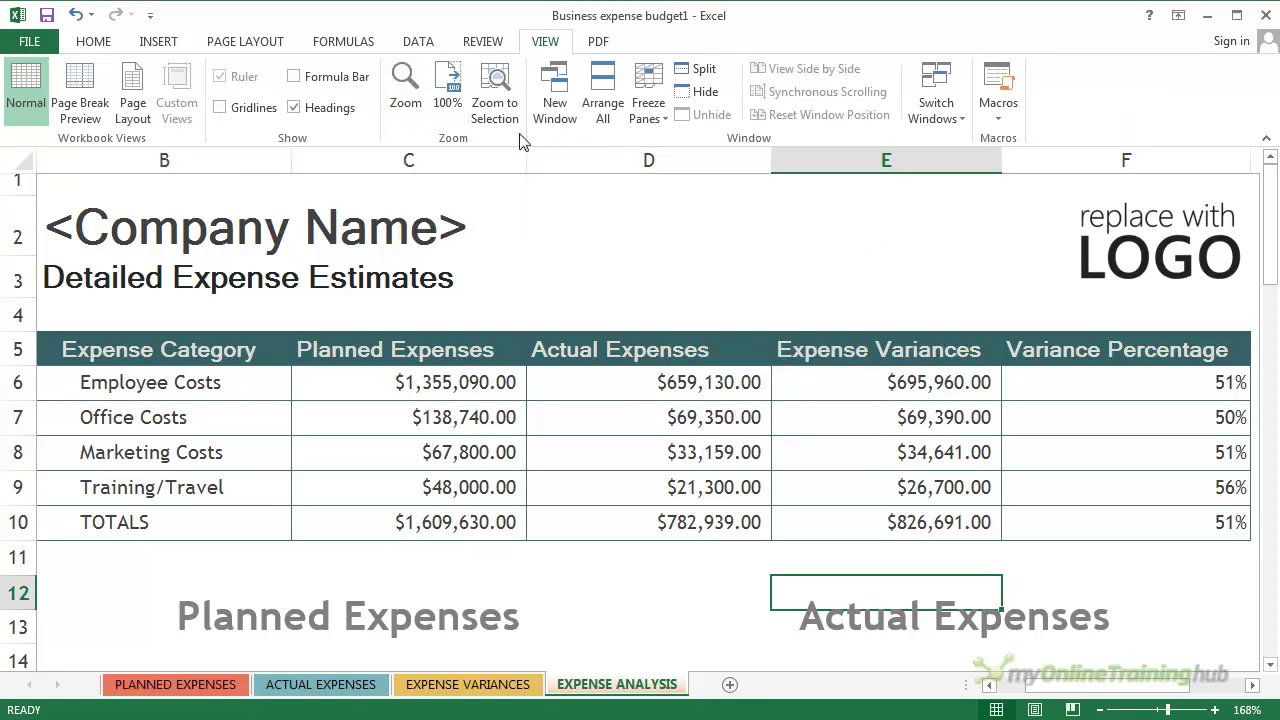
{"action": "left_click", "coordinate": [450, 97]}
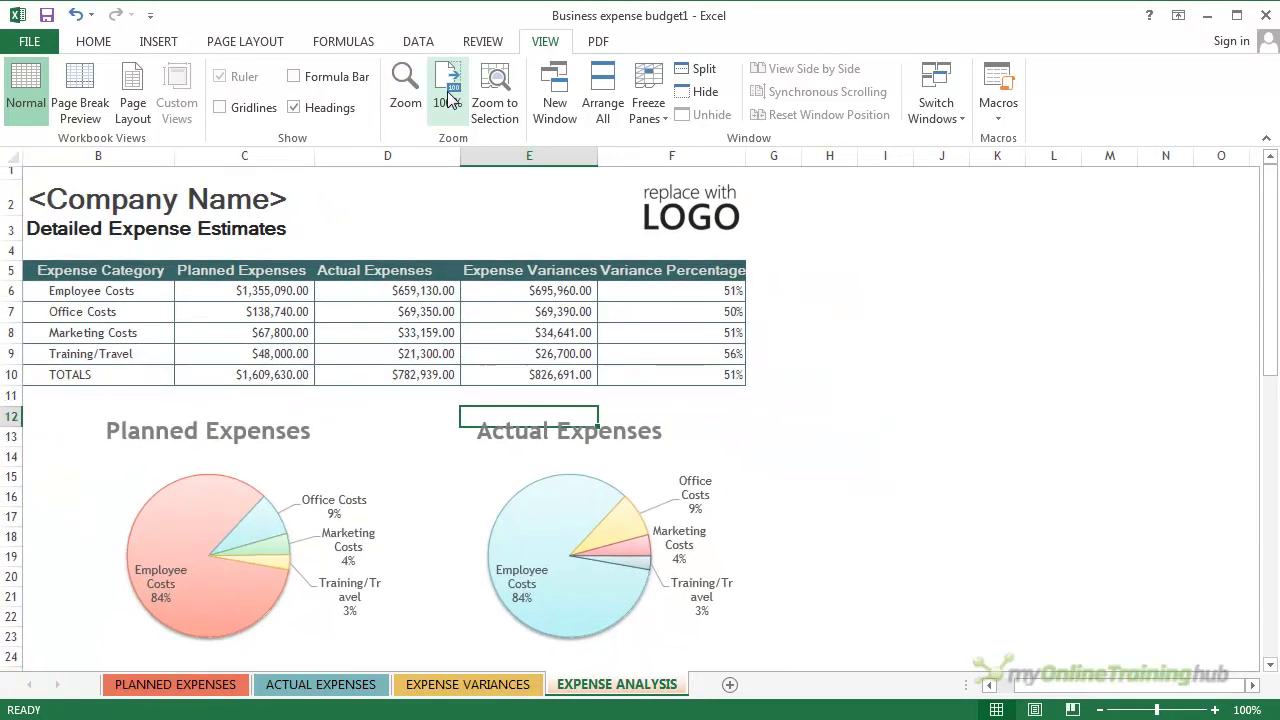
{"action": "left_click", "coordinate": [252, 229]}
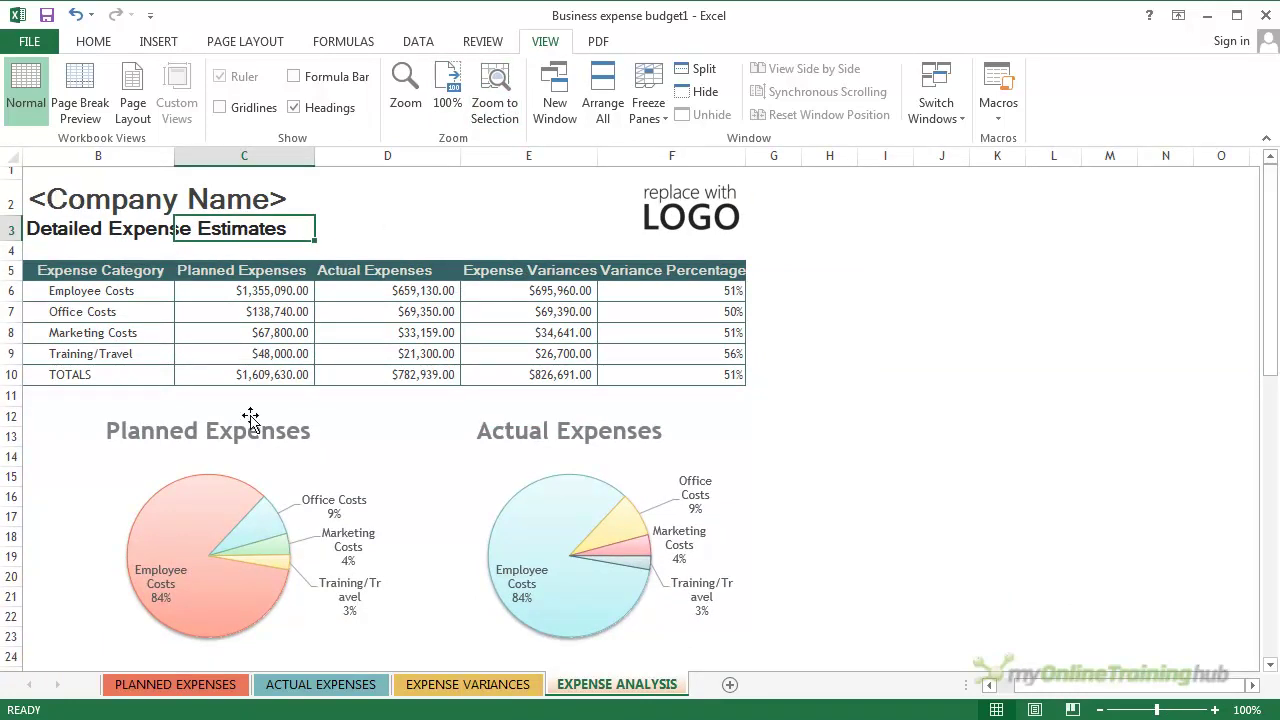
Zoom the PLANNED EXPENSES sheet to fit the selected range B5:J9, then select cell B2 instead.
{"action": "left_click", "coordinate": [175, 684]}
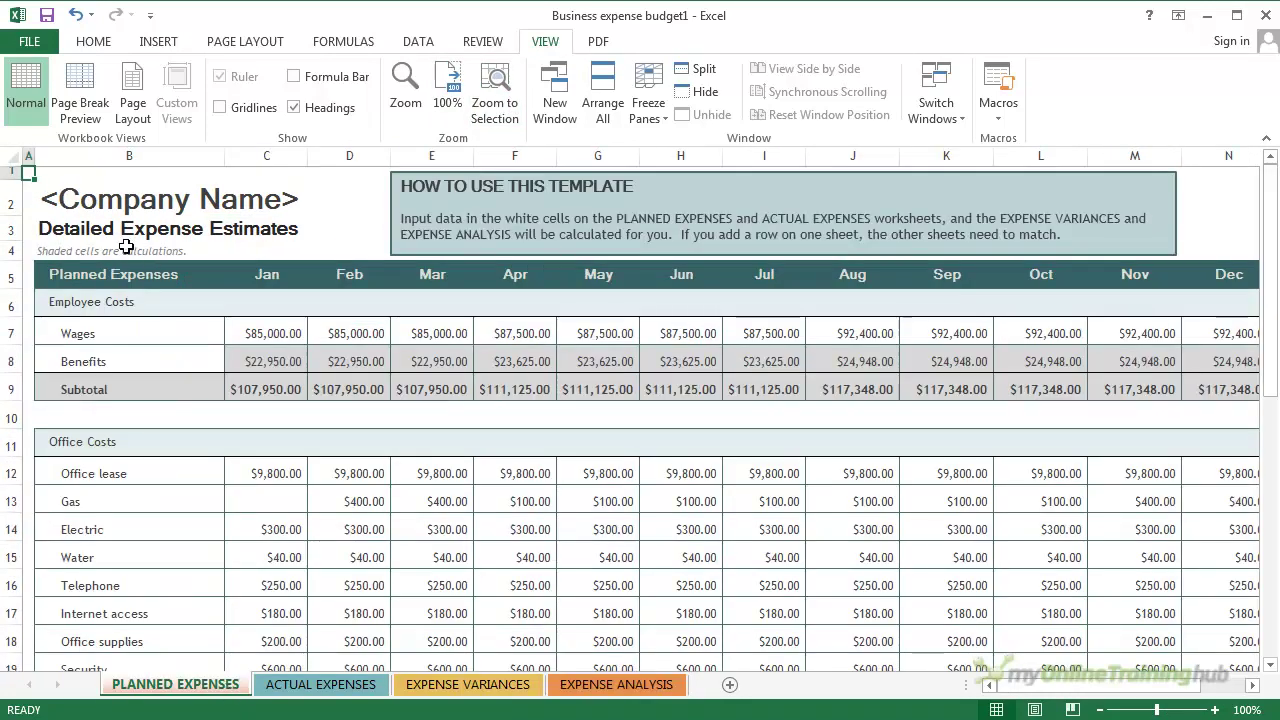
{"action": "left_click_drag", "start_coordinate": [60, 285], "coordinate": [843, 400]}
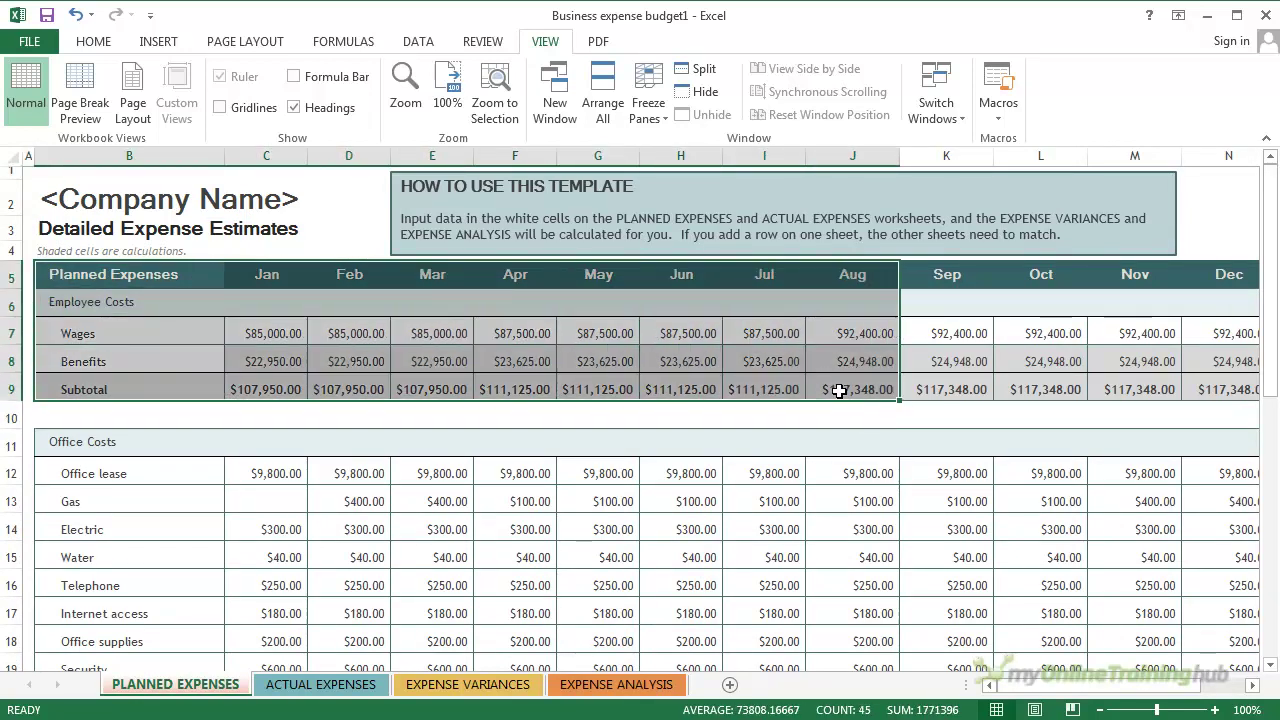
{"action": "left_click", "coordinate": [495, 95]}
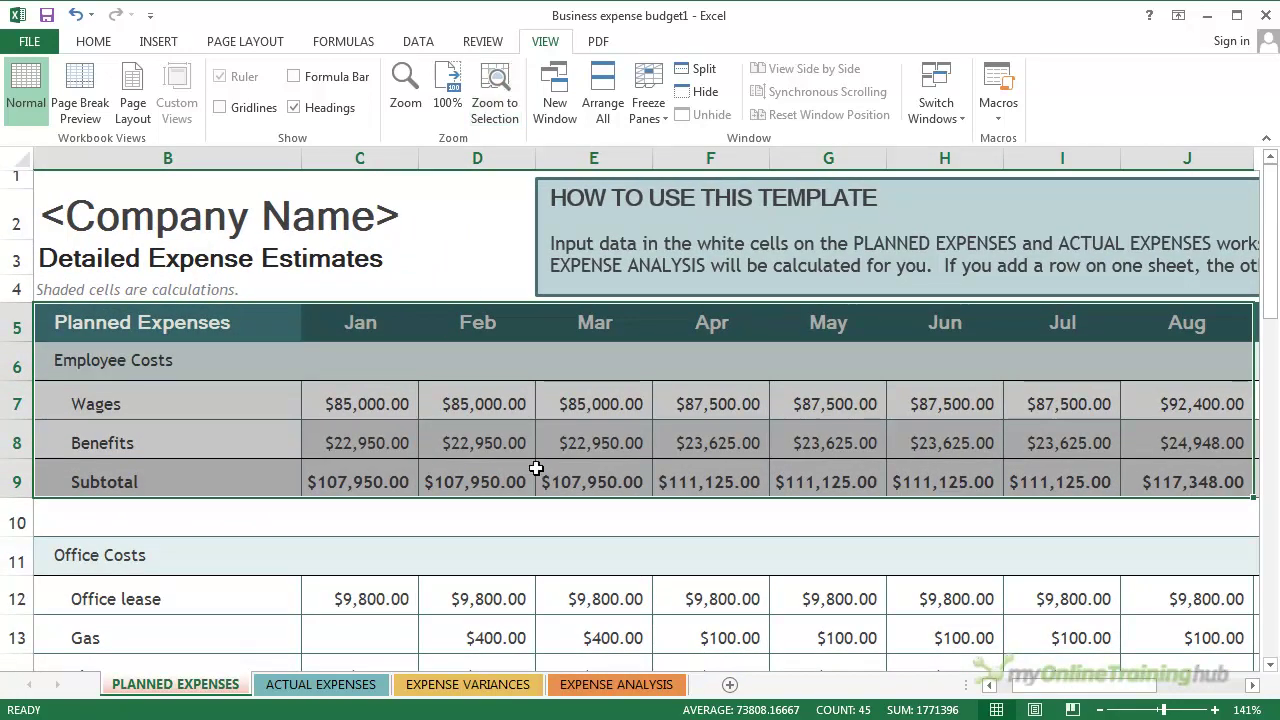
{"action": "left_click", "coordinate": [108, 217]}
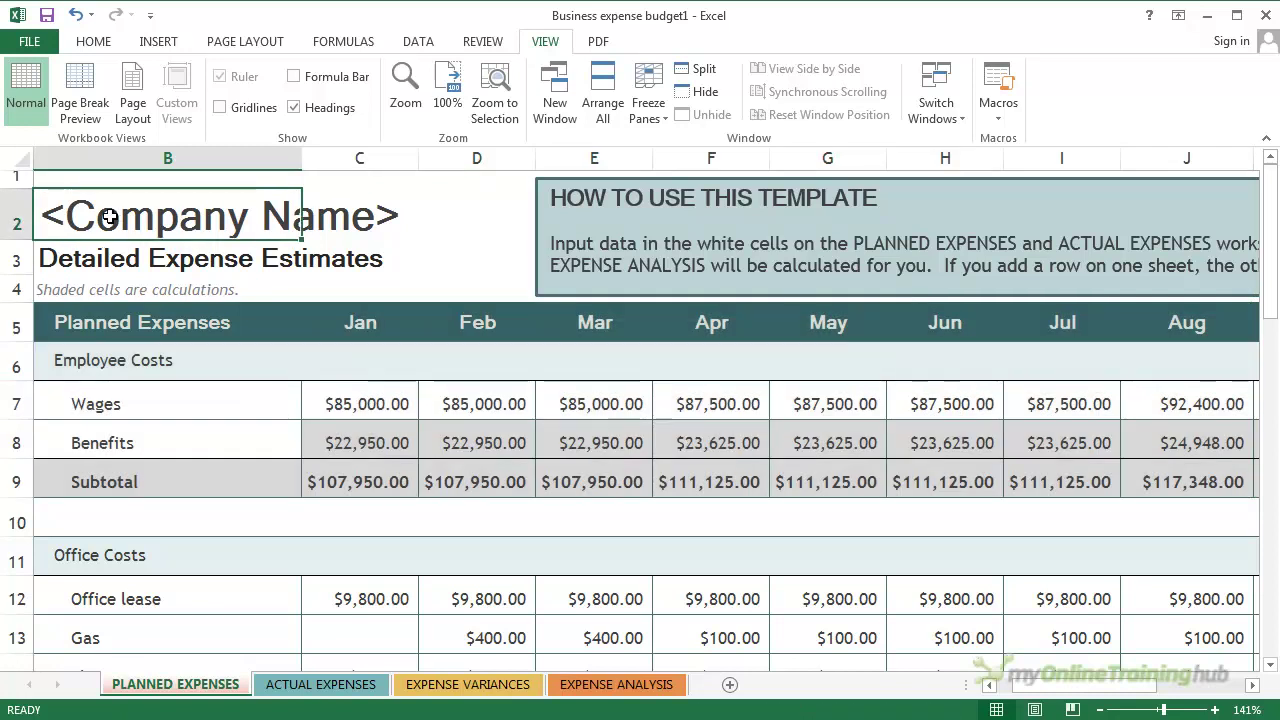